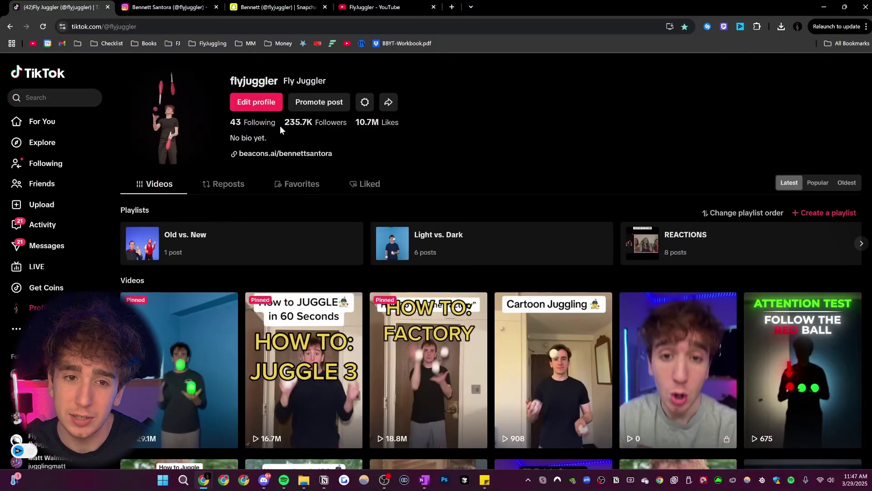
# Highlight the follower counts: TikTok 235.7K, Instagram 369K, Snapchat 346K and YouTube 95.9K subscribers.
pyautogui.moveTo(280, 127); pyautogui.dragTo(319, 130)
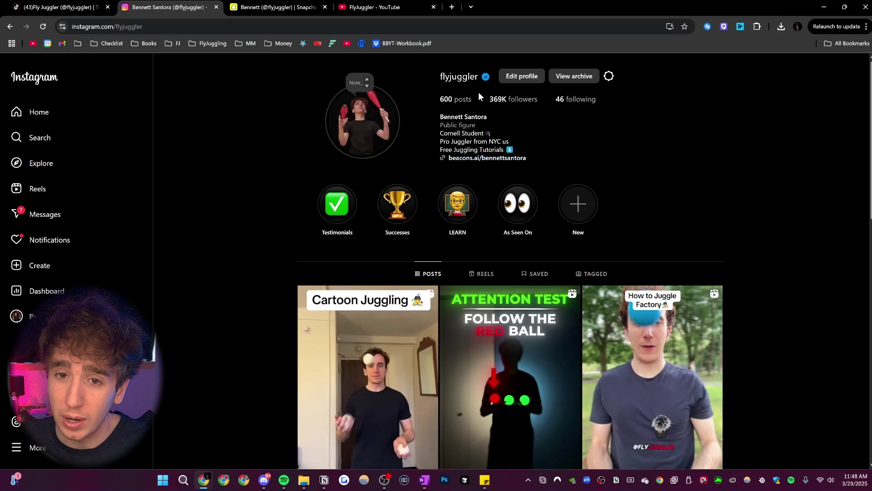
pyautogui.moveTo(489, 99); pyautogui.dragTo(535, 100)
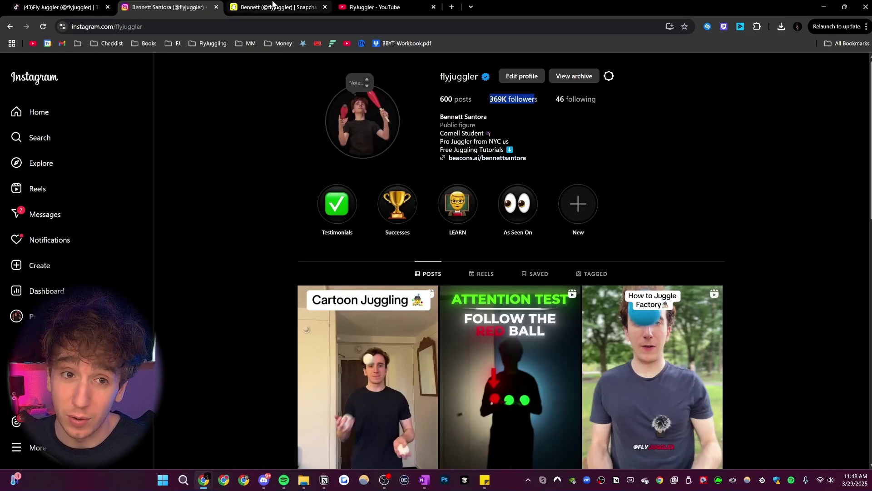
pyautogui.click(273, 7)
pyautogui.moveTo(432, 133); pyautogui.dragTo(451, 134)
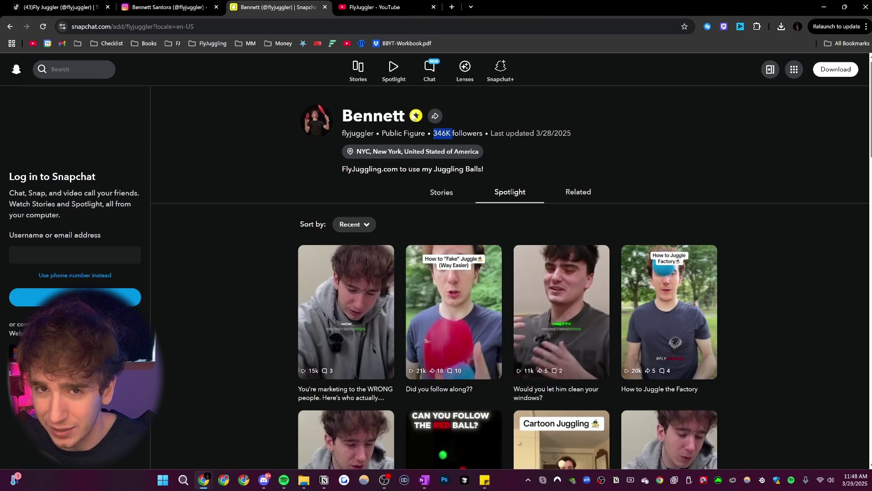
pyautogui.click(375, 7)
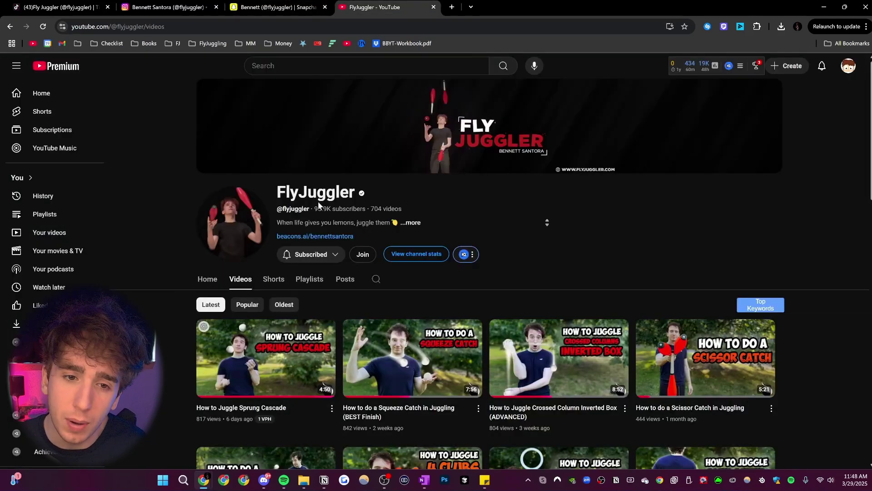
pyautogui.moveTo(356, 209); pyautogui.dragTo(314, 209)
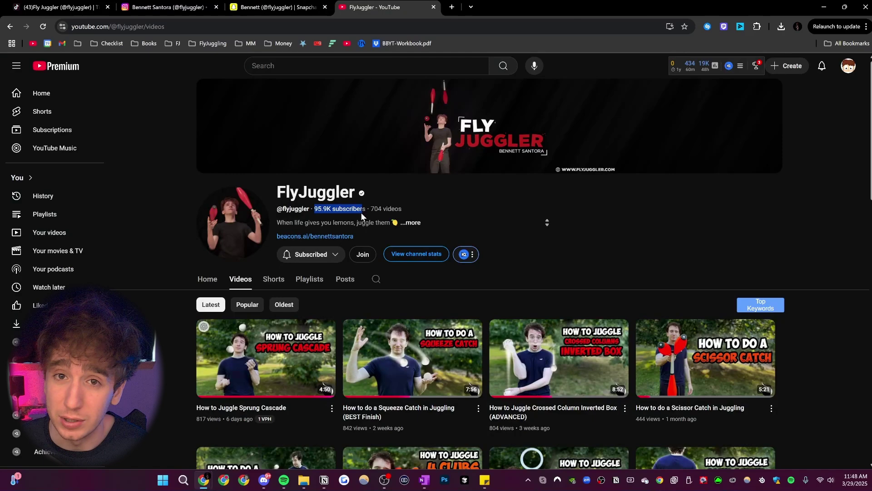
# Cycle through the Snapchat, Instagram, TikTok and YouTube tabs, ending on the Instagram profile.
pyautogui.click(277, 6)
pyautogui.click(185, 4)
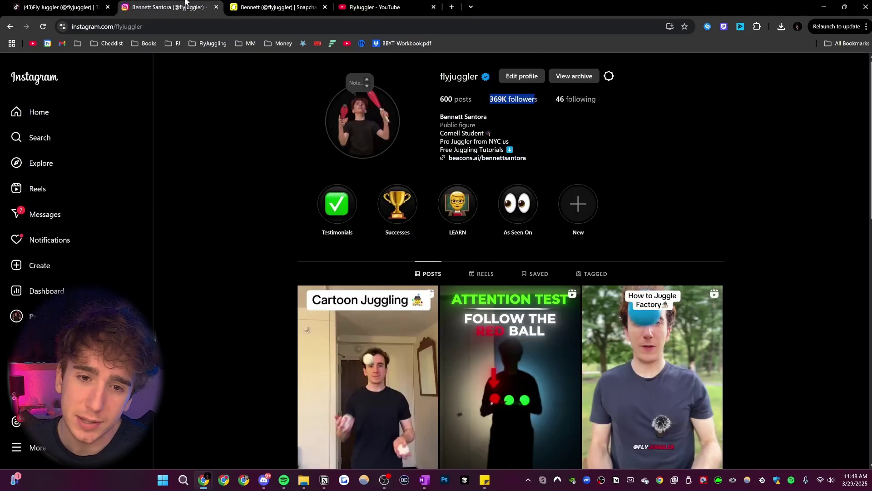
pyautogui.click(63, 6)
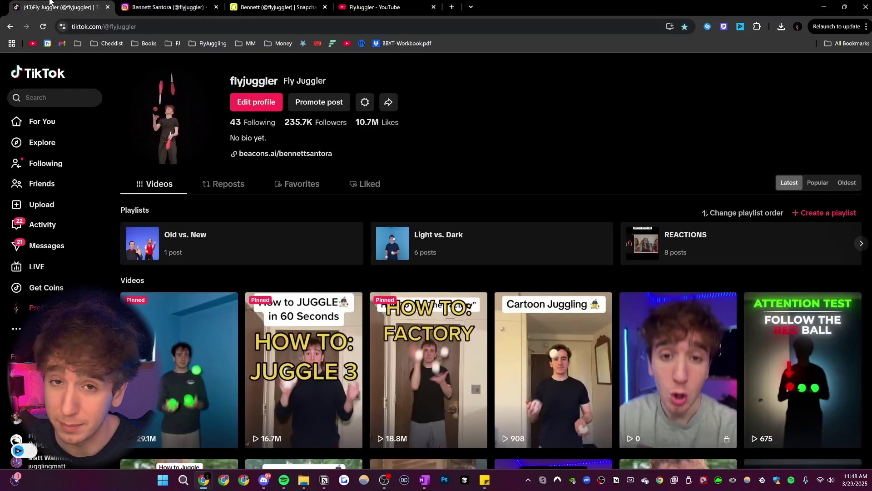
pyautogui.click(363, 7)
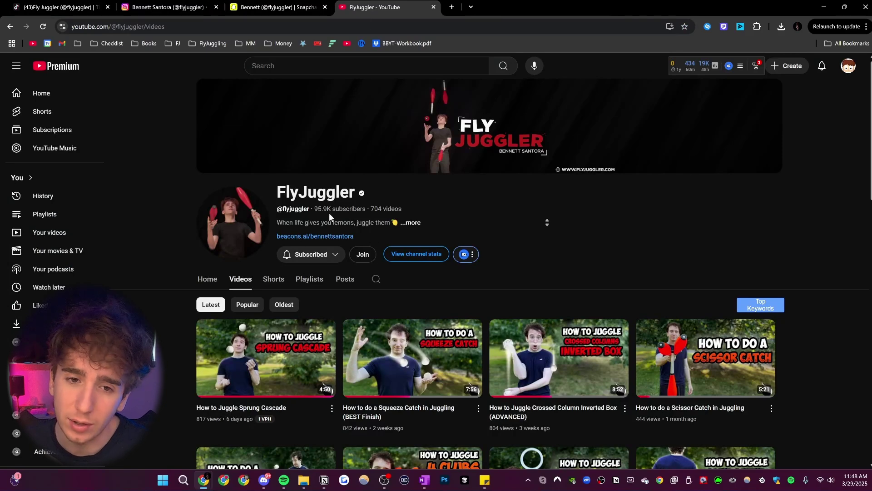
pyautogui.click(291, 7)
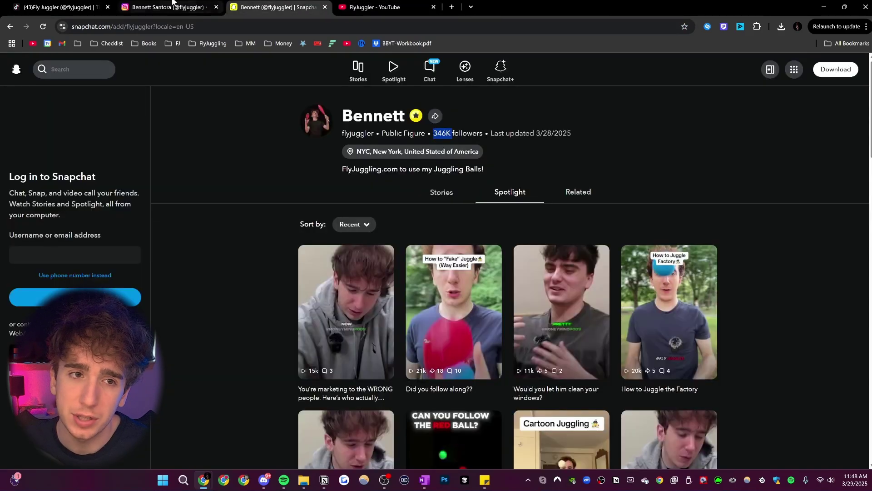
pyautogui.click(173, 3)
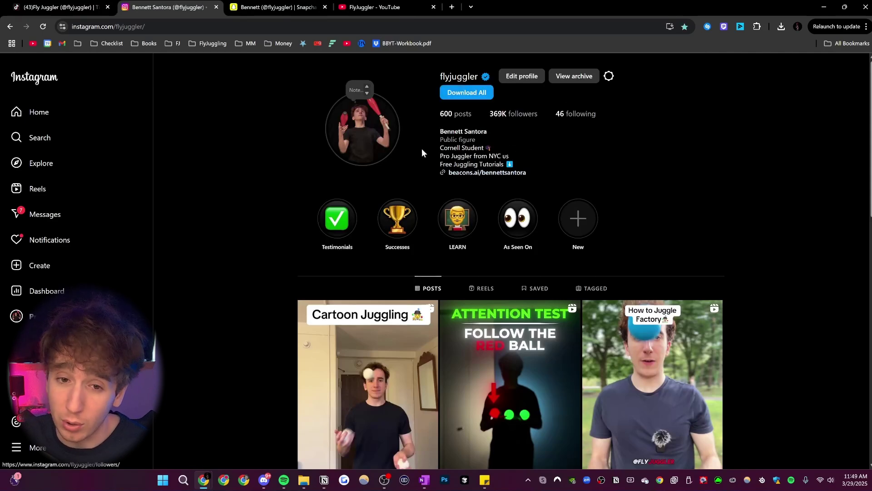
# Clear the Snapchat highlight and sign in to Repurpose.io with the Google account.
pyautogui.click(281, 6)
pyautogui.click(252, 133)
pyautogui.hotkey('ctrl', 'Tab')
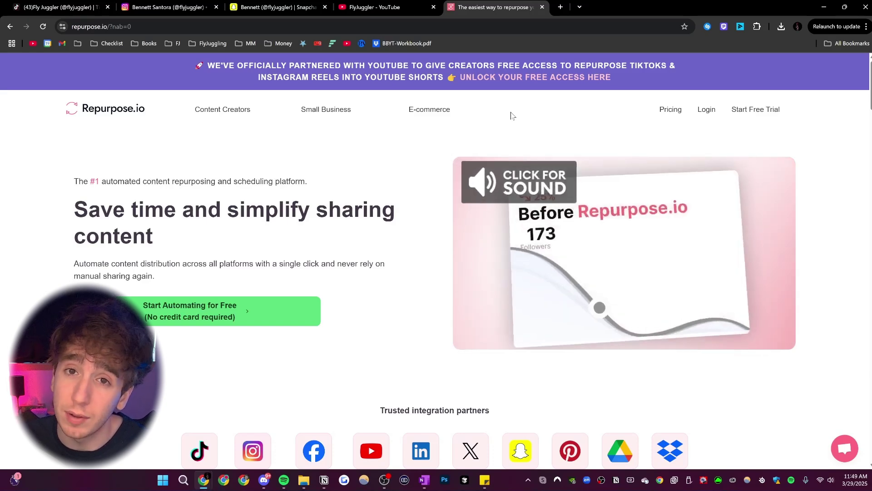
pyautogui.click(707, 109)
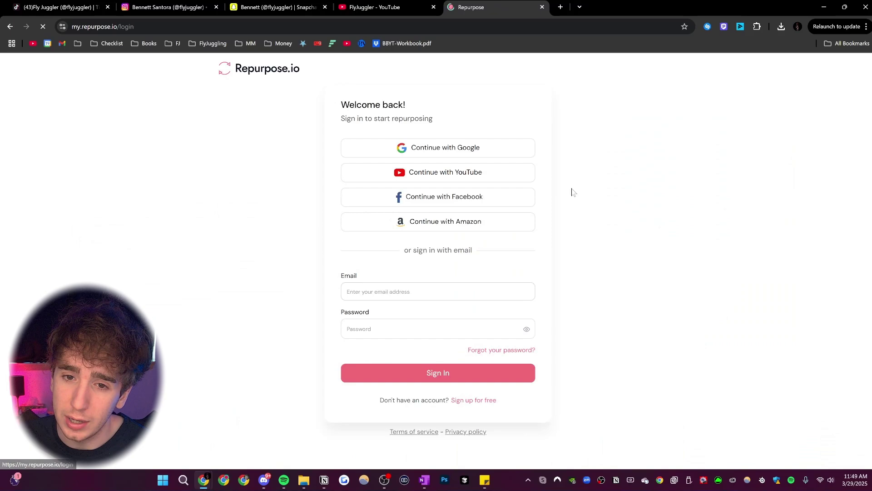
pyautogui.click(453, 149)
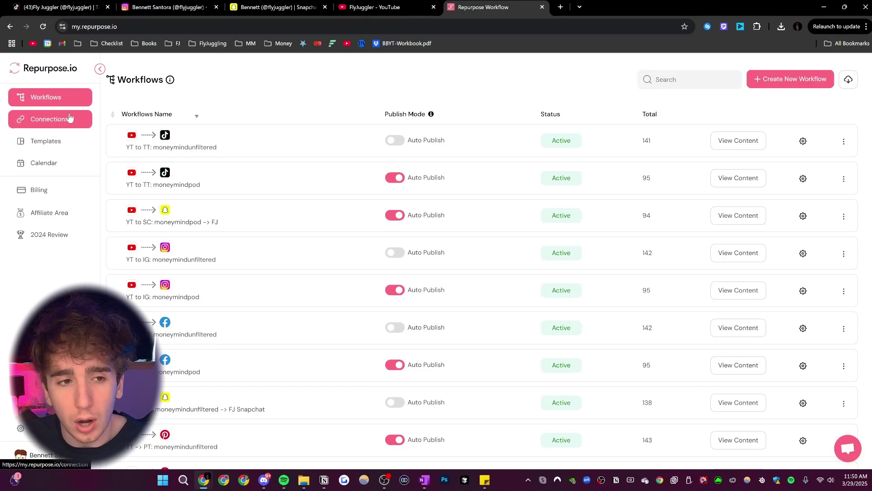
# View the linked social accounts on the Connections page, then glance at the FlyJuggler TikTok profile.
pyautogui.click(55, 122)
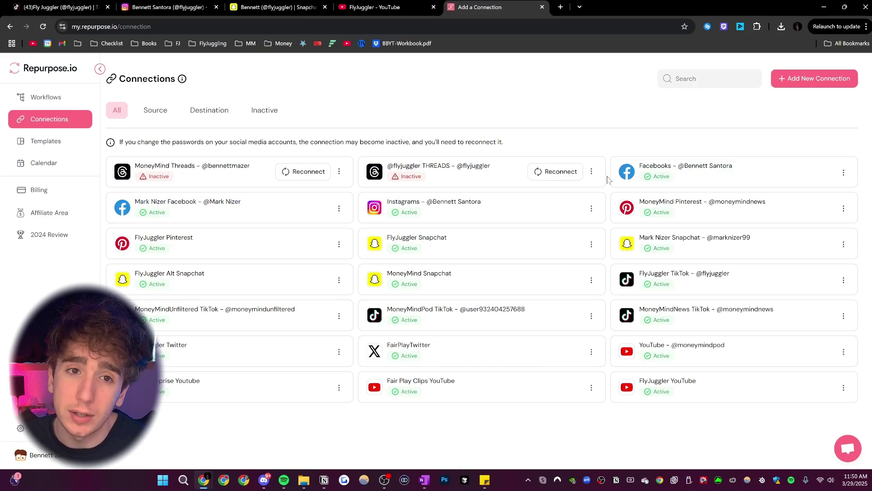
pyautogui.click(59, 7)
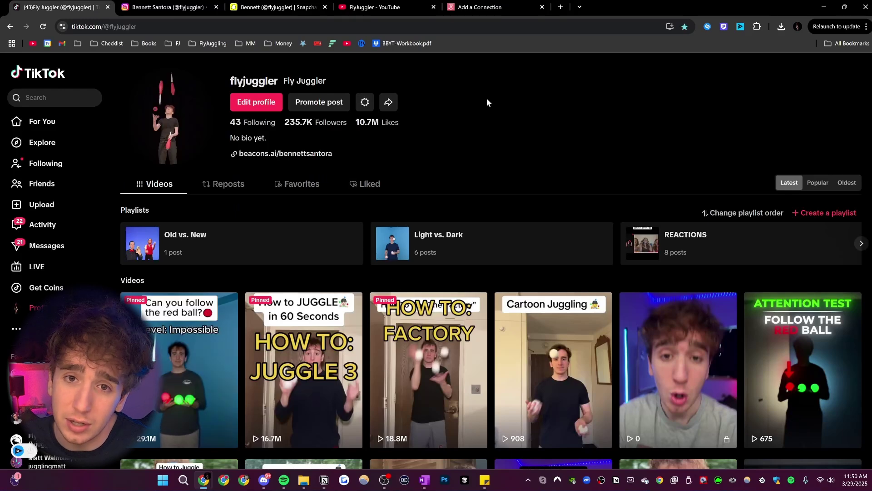
# Add a new TikTok connection and authorize Repurpose.io's access to the flyjuggler account.
pyautogui.click(508, 8)
pyautogui.click(790, 85)
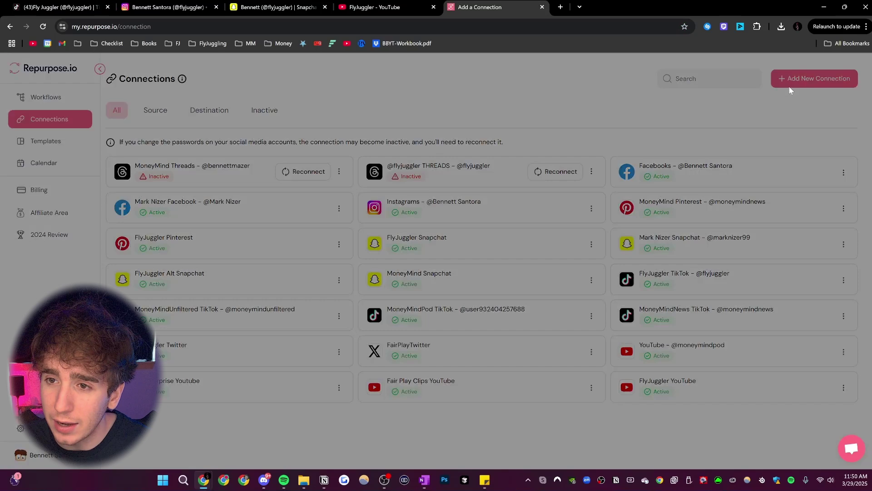
pyautogui.click(258, 228)
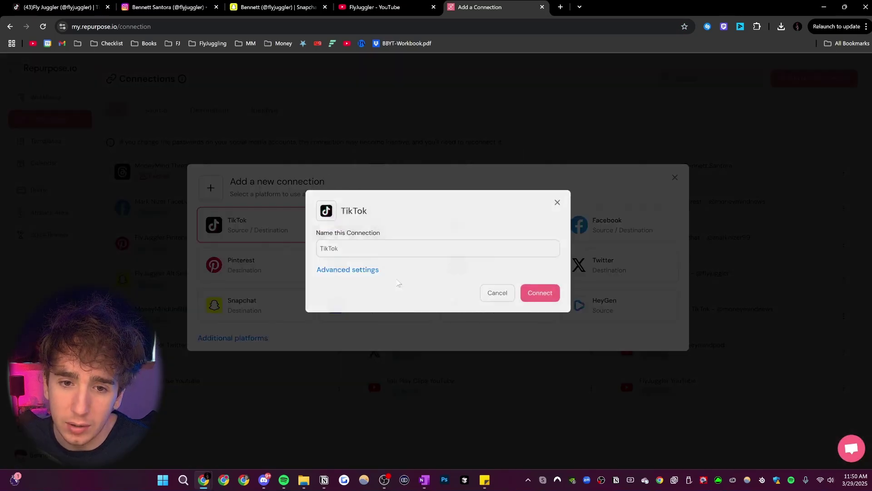
pyautogui.click(536, 292)
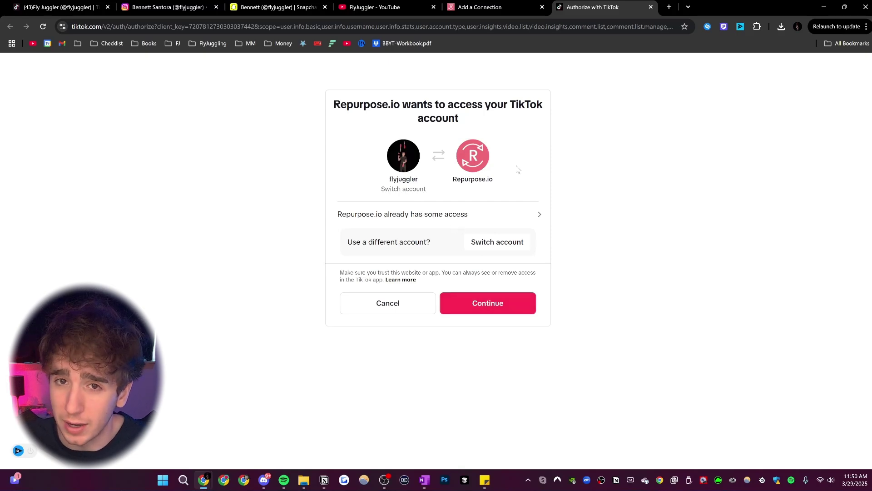
pyautogui.click(651, 8)
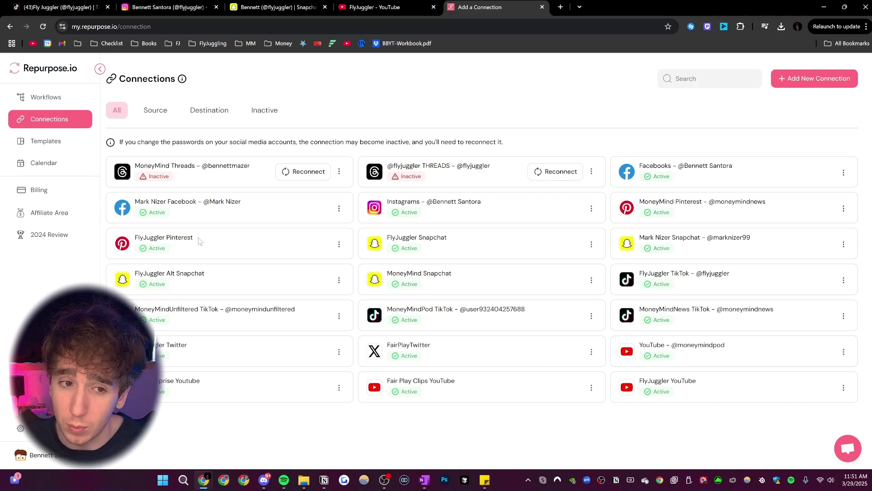
# Highlight the Pinterest, Alt Snapchat, TikTok, Twitter, YouTube and Facebook connections in the list.
pyautogui.moveTo(200, 246); pyautogui.dragTo(115, 241)
pyautogui.moveTo(215, 269); pyautogui.dragTo(130, 275)
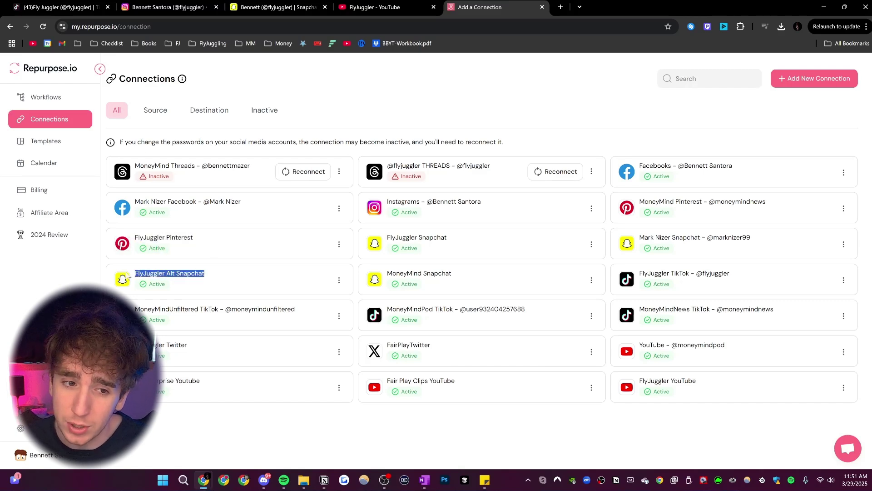
pyautogui.moveTo(297, 311); pyautogui.dragTo(134, 309)
pyautogui.moveTo(219, 359); pyautogui.dragTo(136, 346)
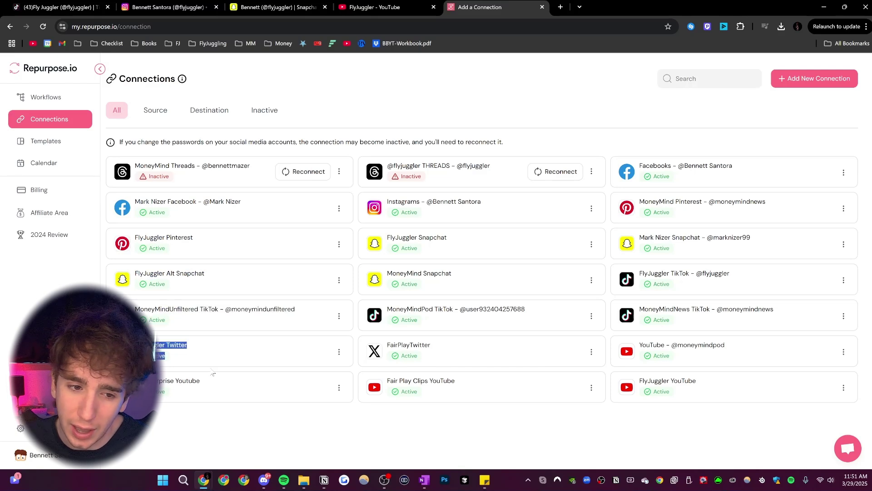
pyautogui.moveTo(211, 380); pyautogui.dragTo(136, 381)
pyautogui.moveTo(733, 165); pyautogui.dragTo(636, 166)
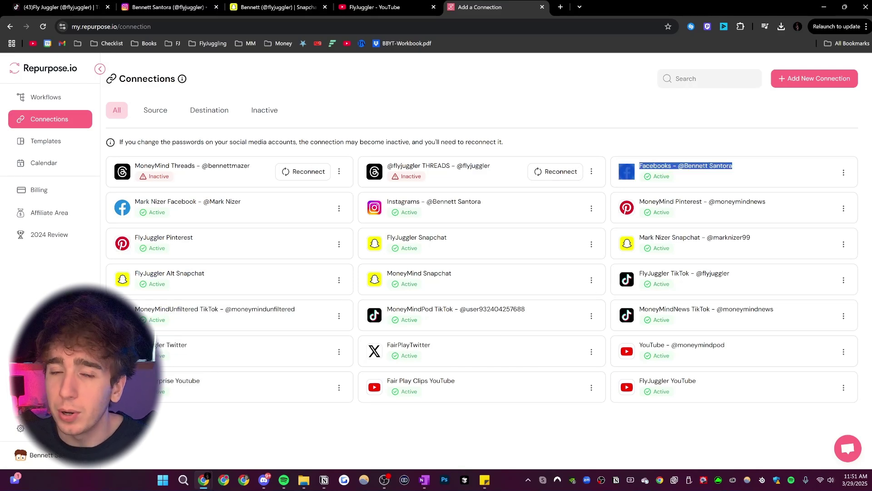
pyautogui.click(510, 132)
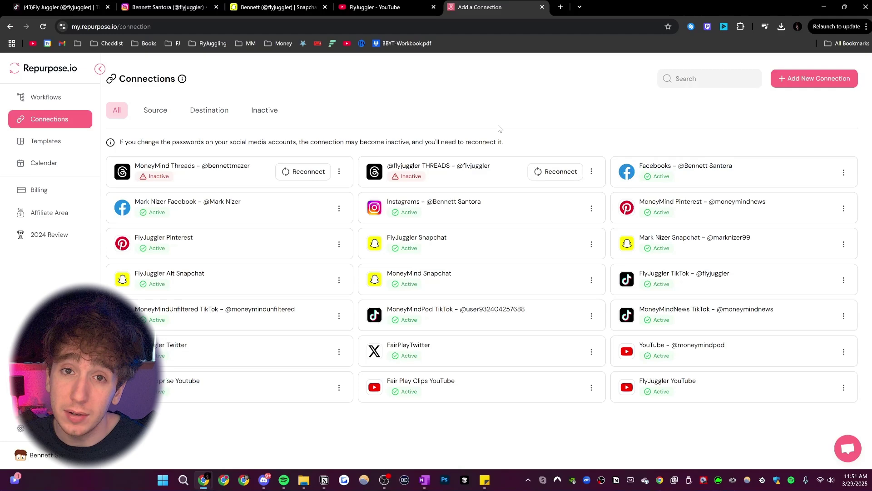
# Start a new workflow with the FlyJuggler TikTok account as its source.
pyautogui.click(46, 98)
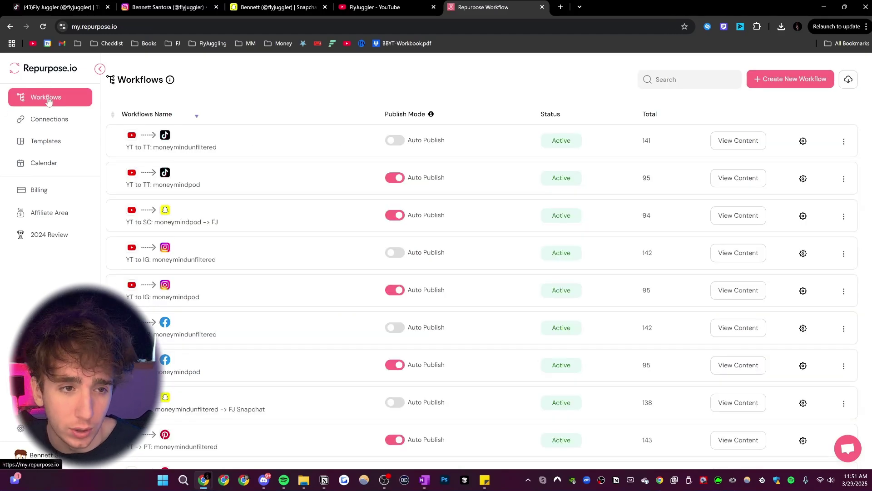
pyautogui.click(767, 87)
pyautogui.scroll(-2, 214, 284)
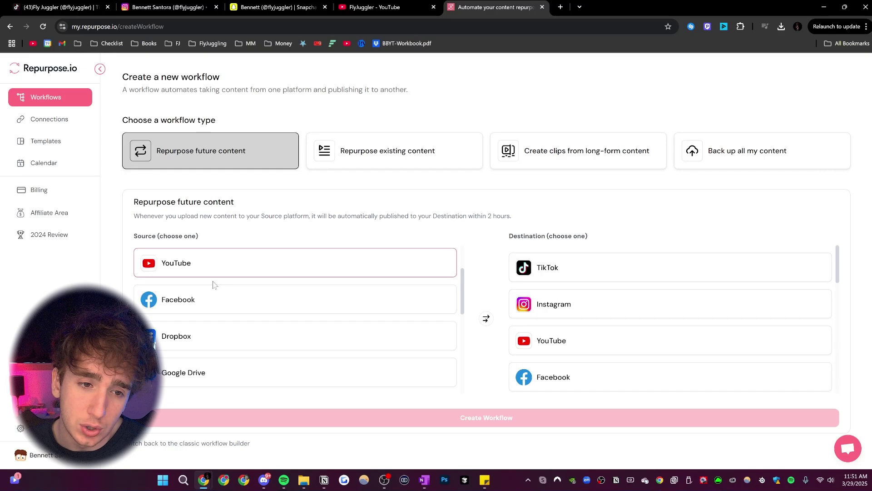
pyautogui.scroll(-5, 214, 284)
pyautogui.scroll(10, 195, 273)
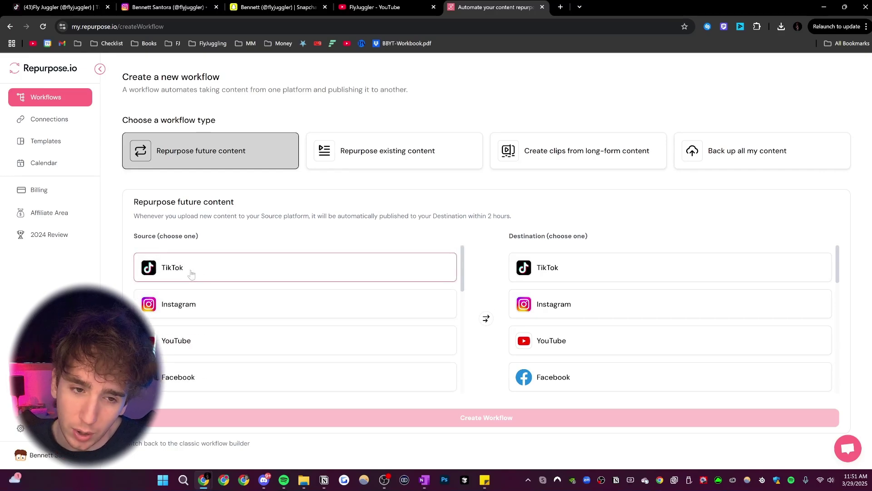
pyautogui.click(191, 272)
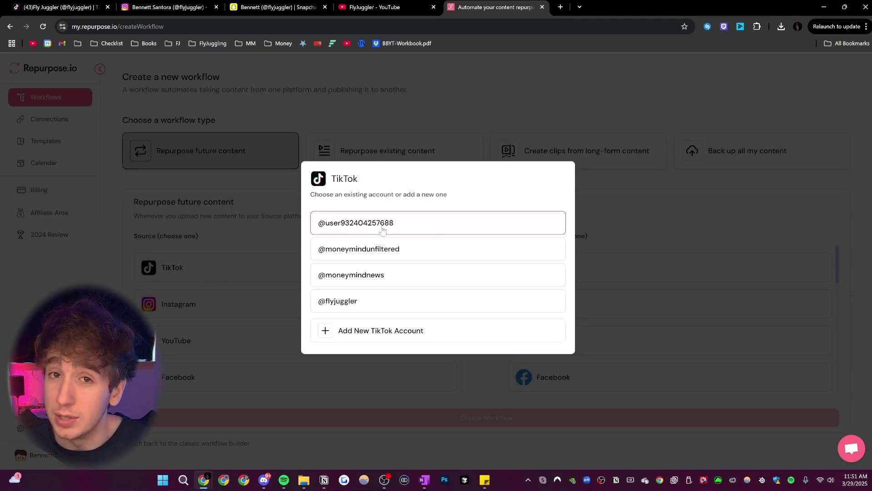
pyautogui.click(380, 308)
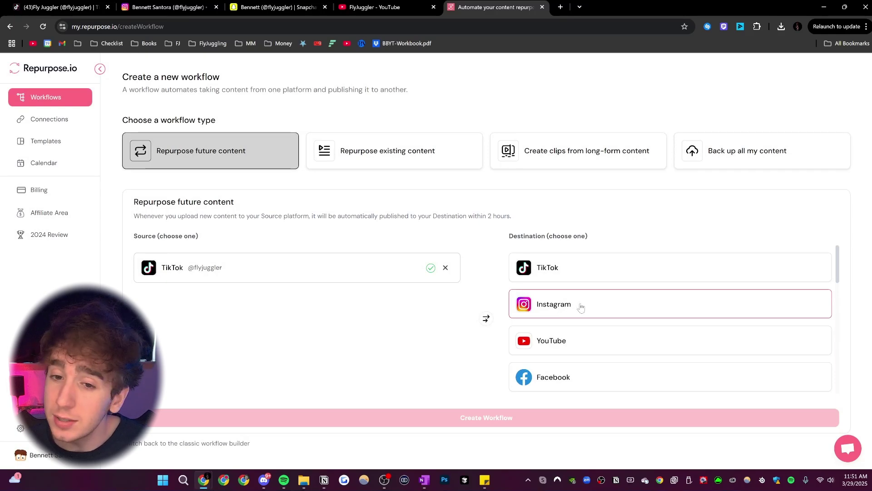
# Set Instagram Reels on the professional account as the destination and create the workflow.
pyautogui.click(581, 307)
pyautogui.click(448, 259)
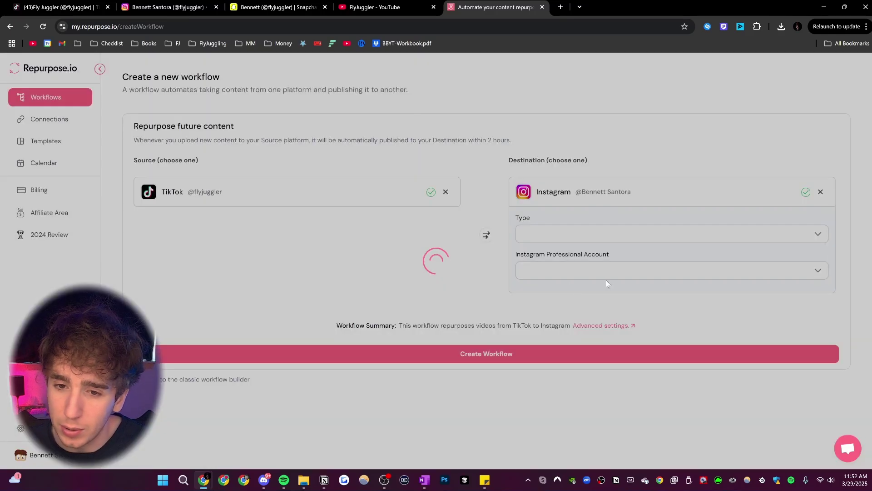
pyautogui.click(586, 271)
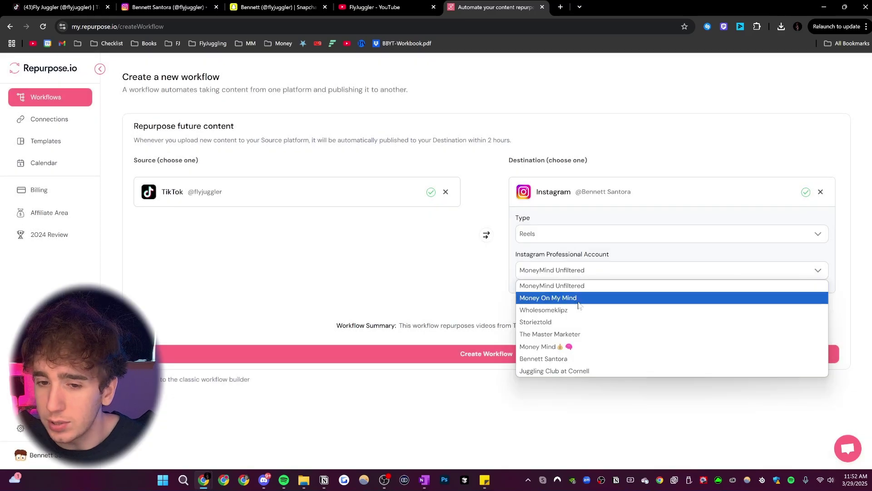
pyautogui.click(557, 365)
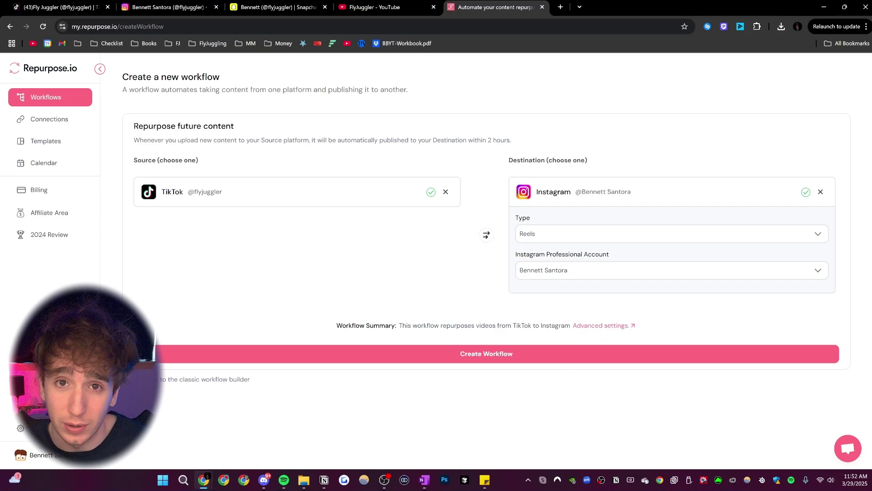
pyautogui.click(557, 359)
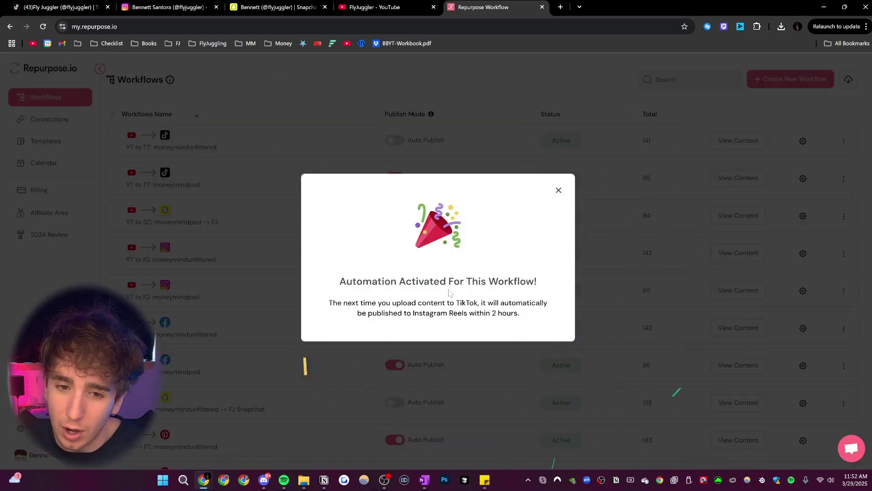
# Dismiss the Automation Activated confirmation.
pyautogui.tripleClick(450, 293)
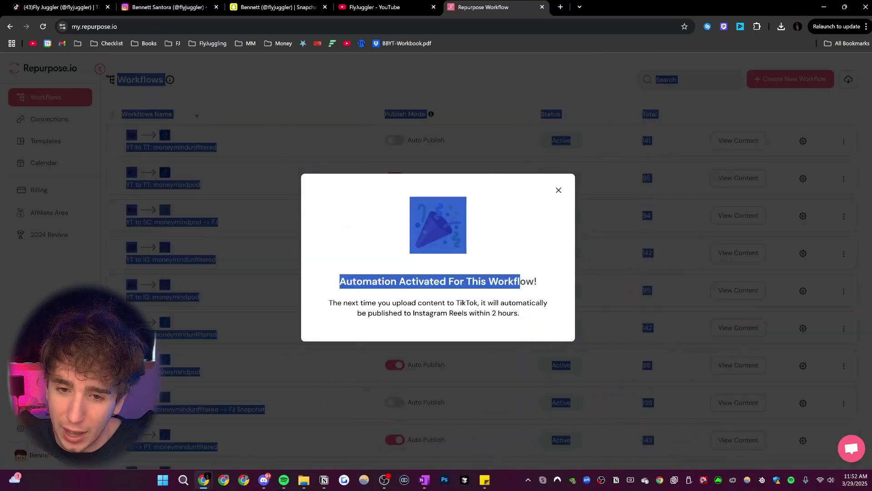
pyautogui.click(572, 190)
pyautogui.click(559, 191)
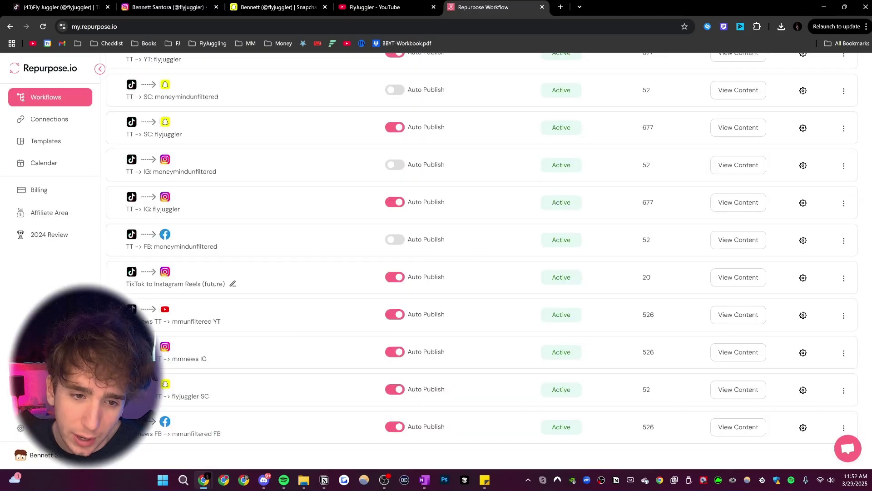
# Rename the new TikTok-to-Instagram workflow to 'rename this'.
pyautogui.click(232, 283)
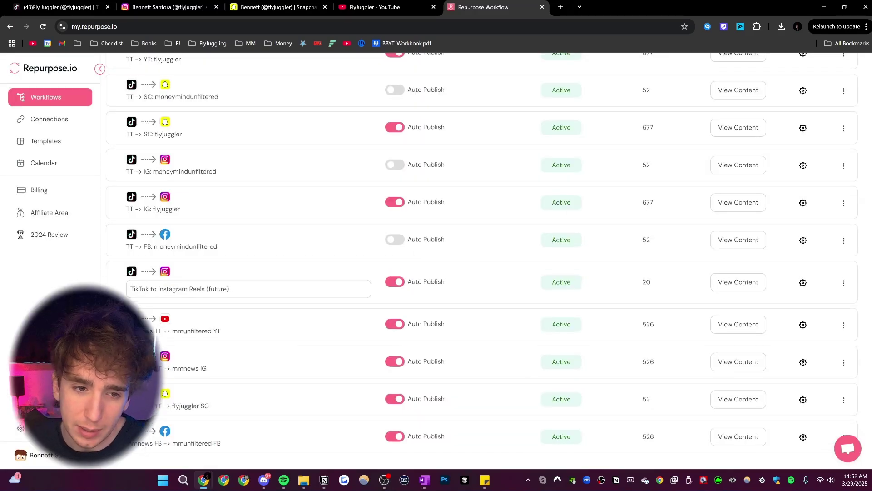
pyautogui.hotkey('ctrl', 'a')
pyautogui.write('re')
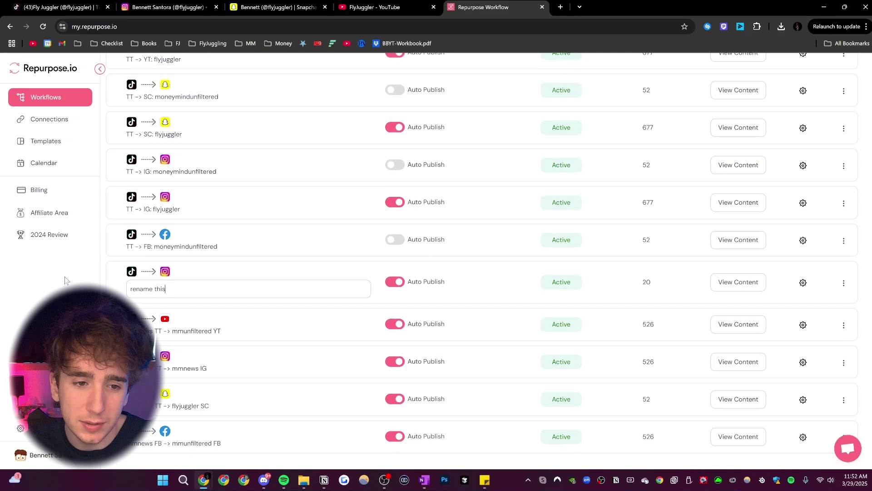
pyautogui.write('name this')
pyautogui.press('Return')
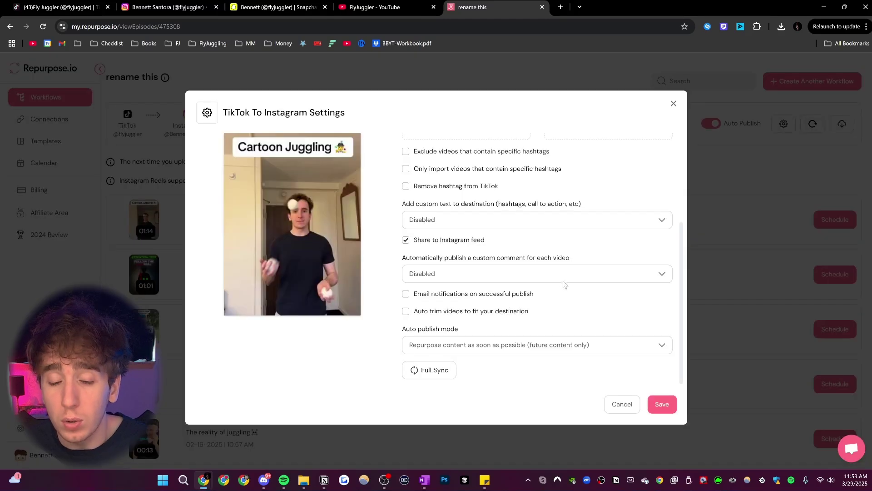
# Set Auto publish mode to schedule-based publishing.
pyautogui.click(541, 350)
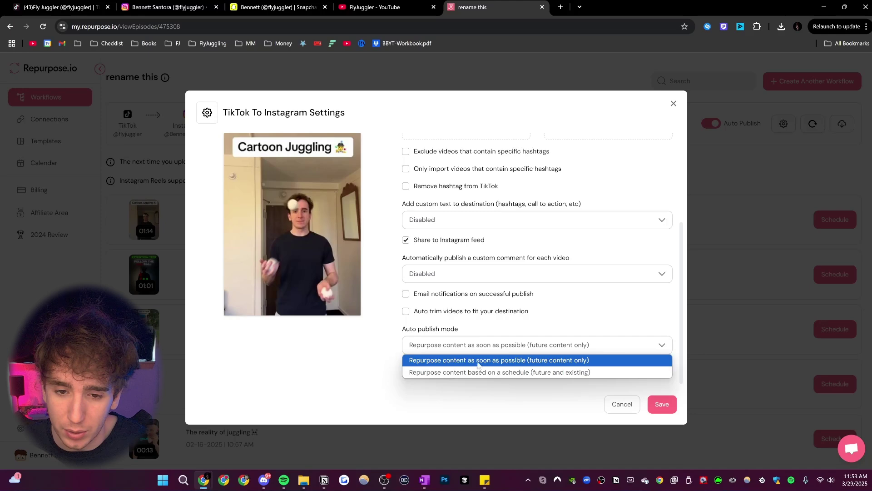
pyautogui.click(454, 372)
pyautogui.scroll(-6, 455, 318)
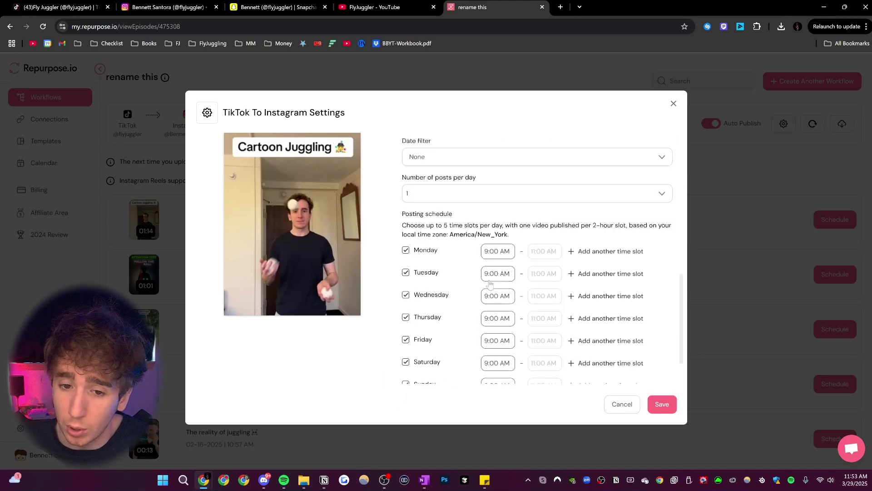
pyautogui.scroll(1, 439, 208)
pyautogui.scroll(2, 438, 208)
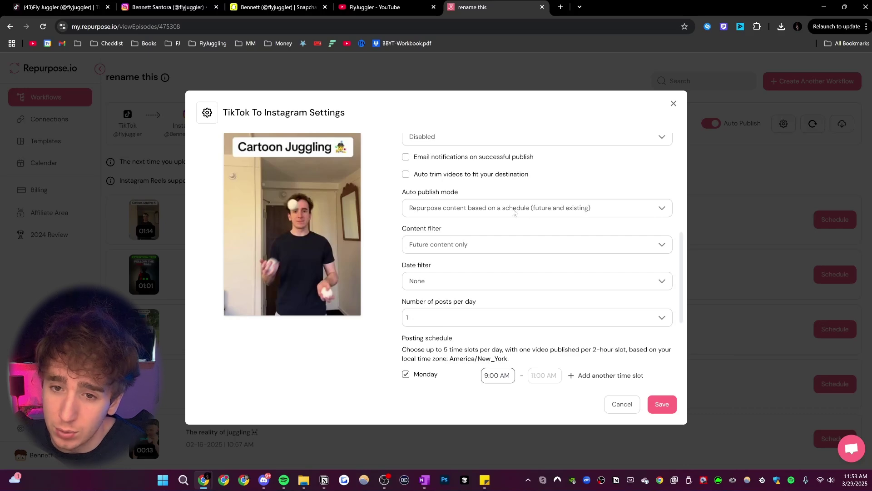
# Filter to existing content only, posted before 21 March 2025.
pyautogui.click(470, 247)
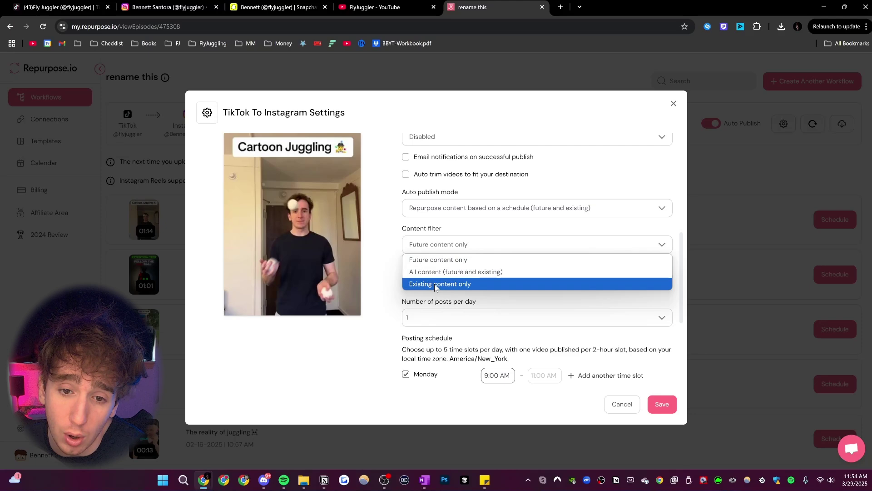
pyautogui.click(435, 284)
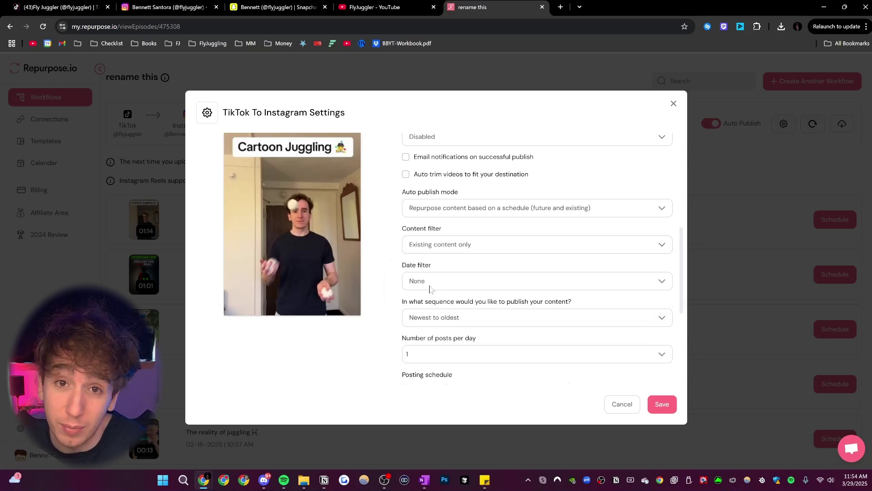
pyautogui.click(430, 287)
pyautogui.click(445, 318)
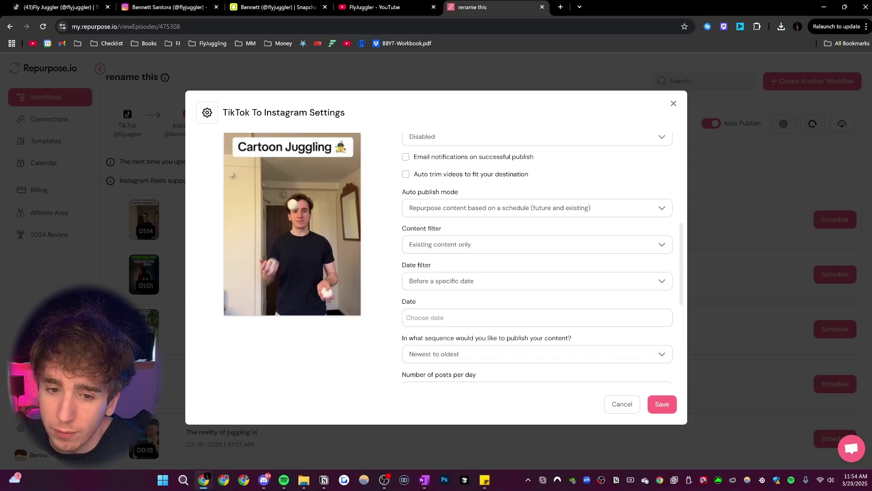
pyautogui.click(444, 317)
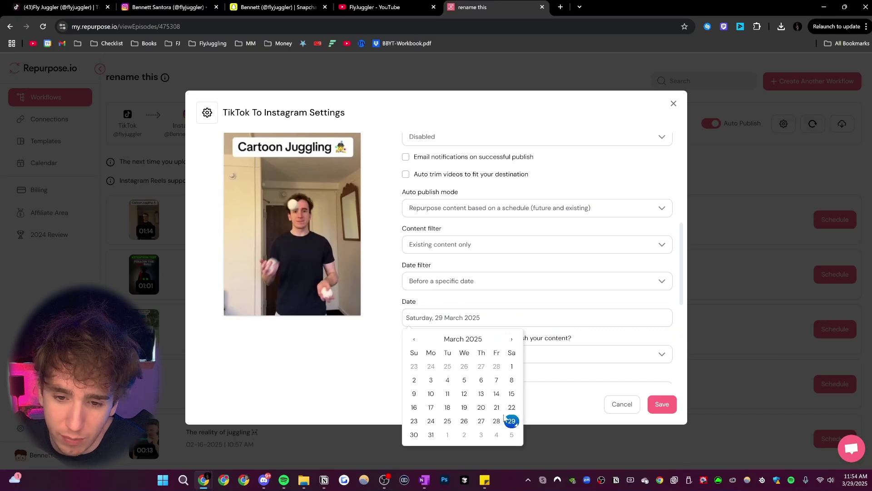
pyautogui.click(497, 408)
# Add 12:00 PM and 3:00 PM slots to Monday and Tuesday, plus extra Wednesday slots through 6:00 PM.
pyautogui.scroll(-3, 485, 218)
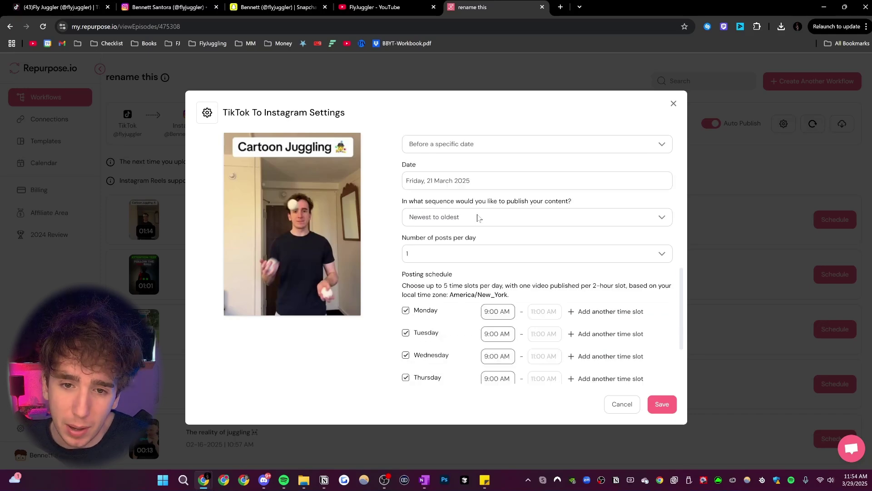
pyautogui.scroll(-3, 478, 217)
pyautogui.click(570, 209)
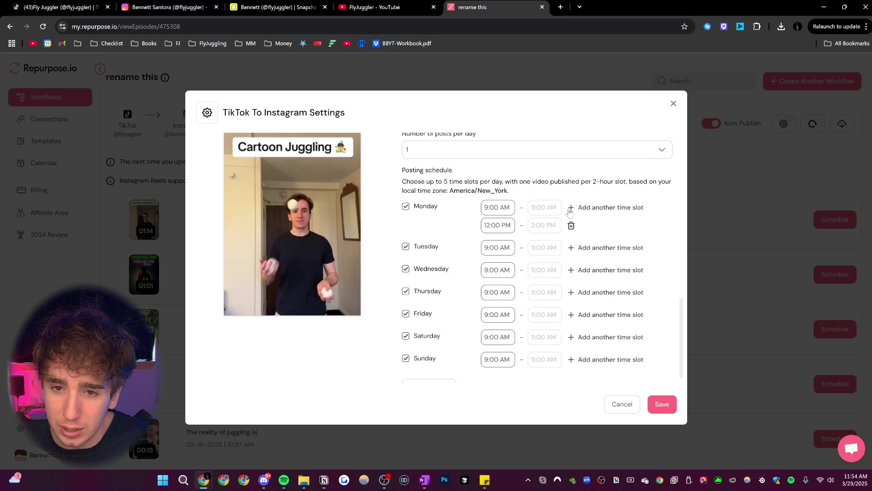
pyautogui.click(571, 209)
pyautogui.scroll(-1, 571, 213)
pyautogui.doubleClick(584, 229)
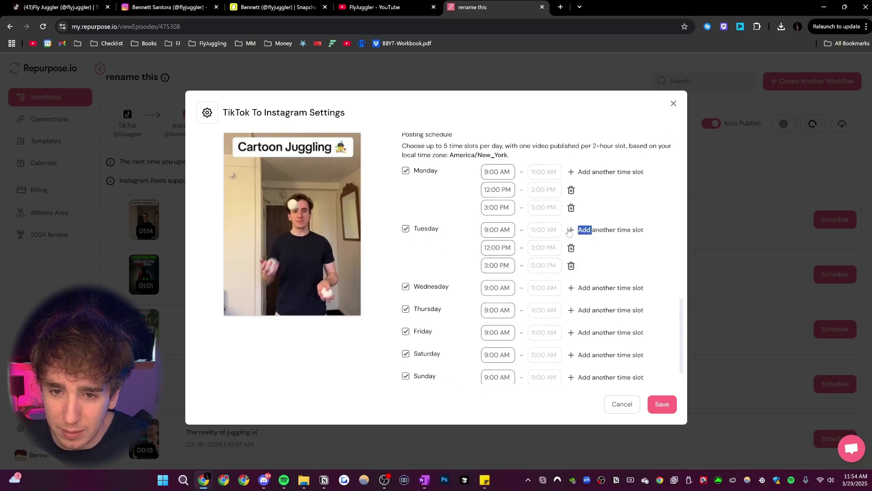
pyautogui.tripleClick(571, 287)
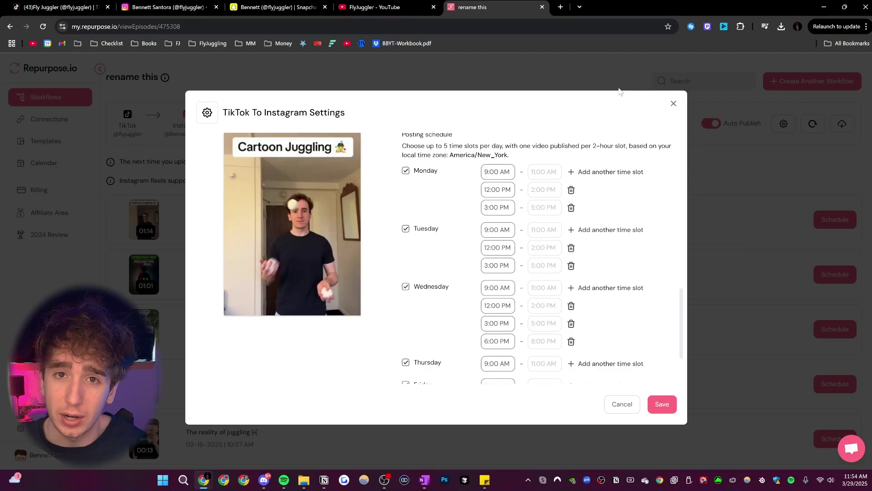
pyautogui.scroll(5, 531, 272)
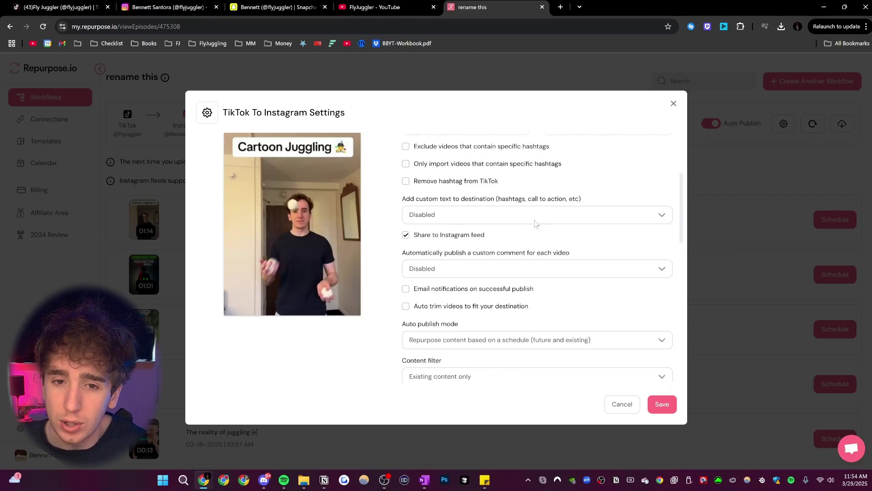
pyautogui.scroll(-5, 530, 272)
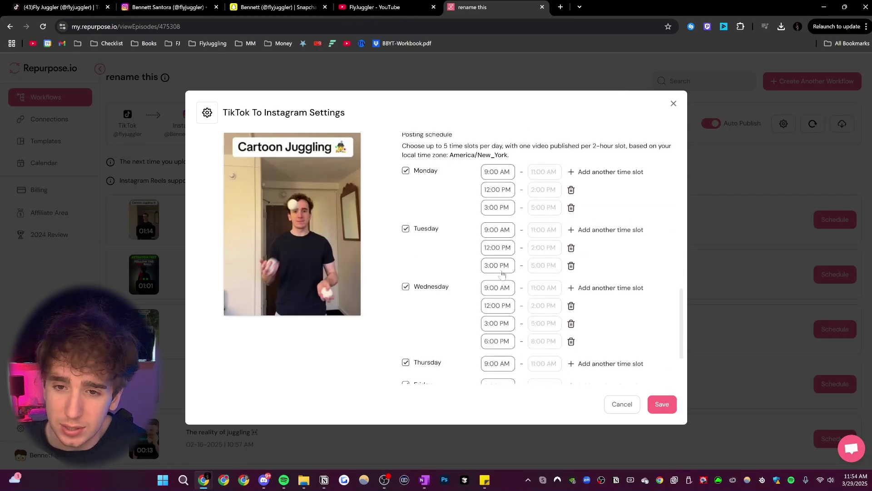
# Discard the schedule changes by closing settings unsaved, then reopen the workflow settings.
pyautogui.click(674, 104)
pyautogui.click(784, 124)
pyautogui.scroll(3, 464, 184)
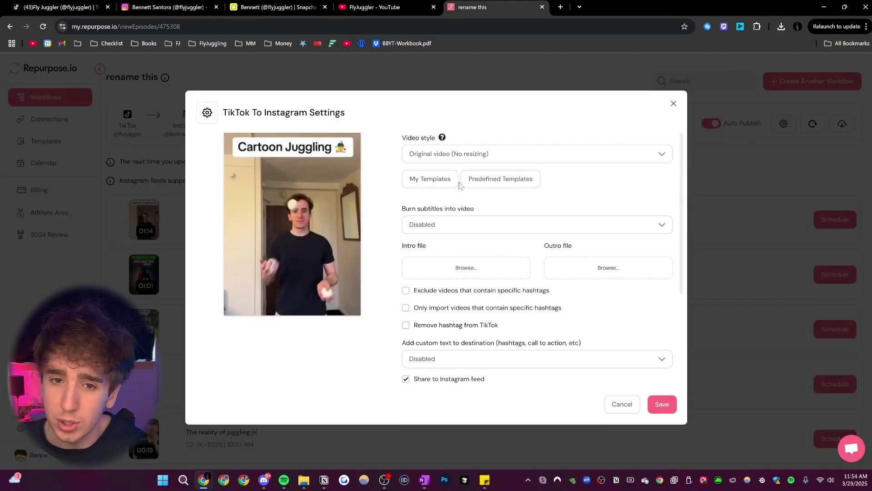
pyautogui.scroll(-3, 461, 206)
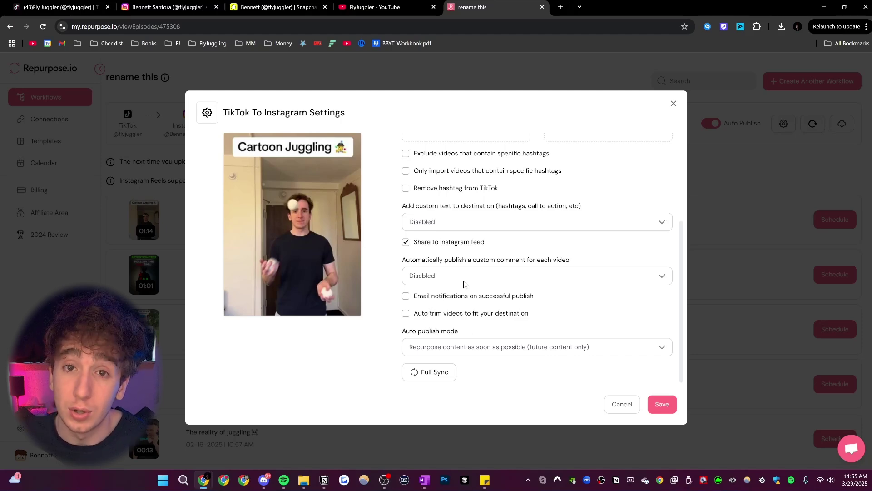
# Toggle 'Remove hashtag from TikTok' on and back off, leaving publishing as soon as possible.
pyautogui.click(512, 273)
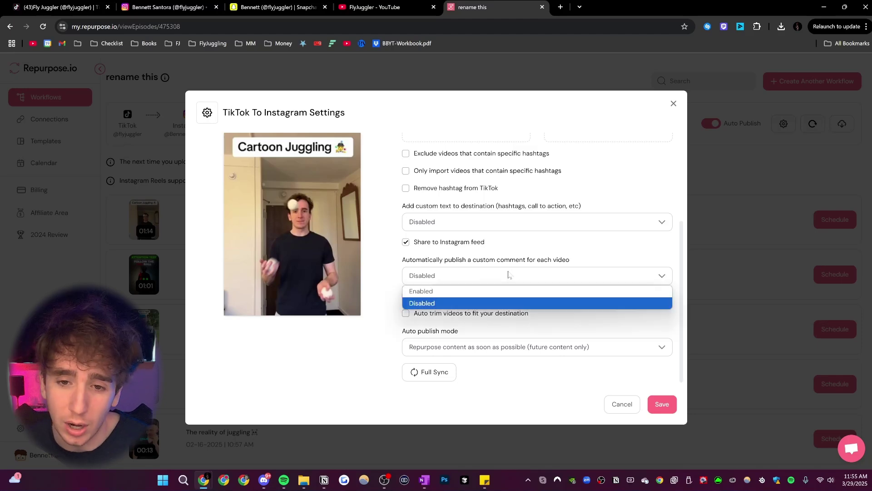
pyautogui.scroll(5, 633, 188)
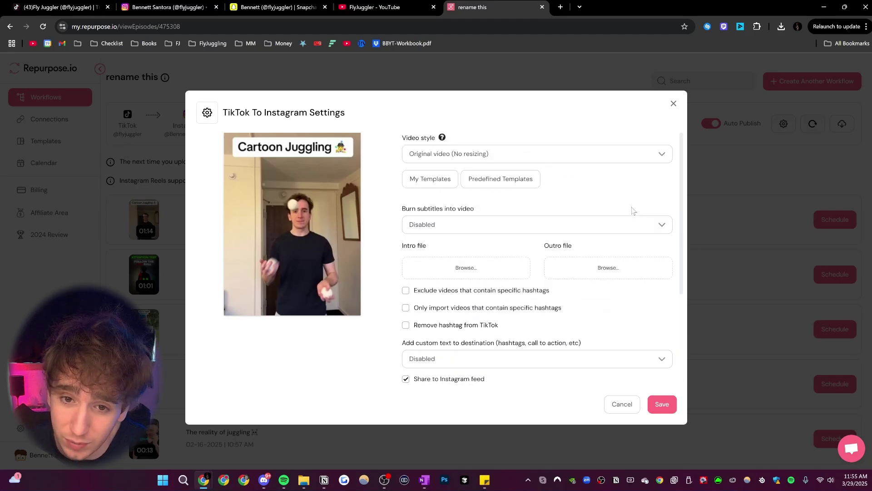
pyautogui.click(431, 327)
pyautogui.scroll(-3, 430, 329)
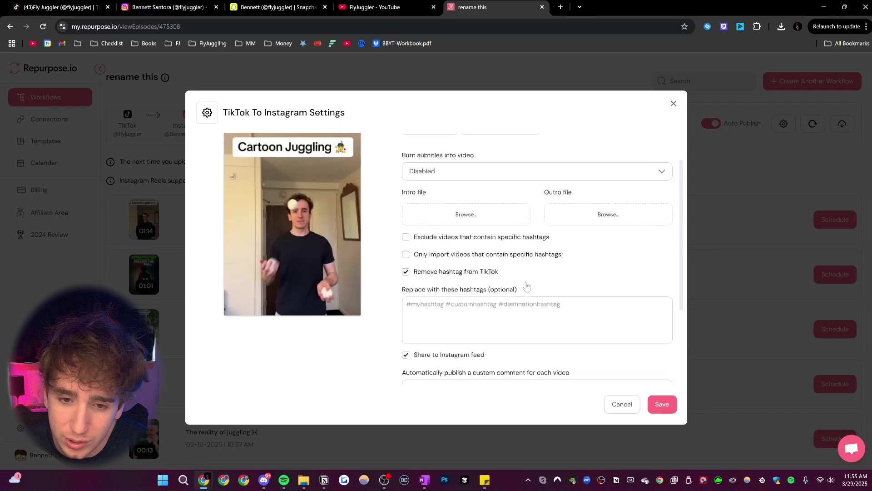
pyautogui.click(447, 196)
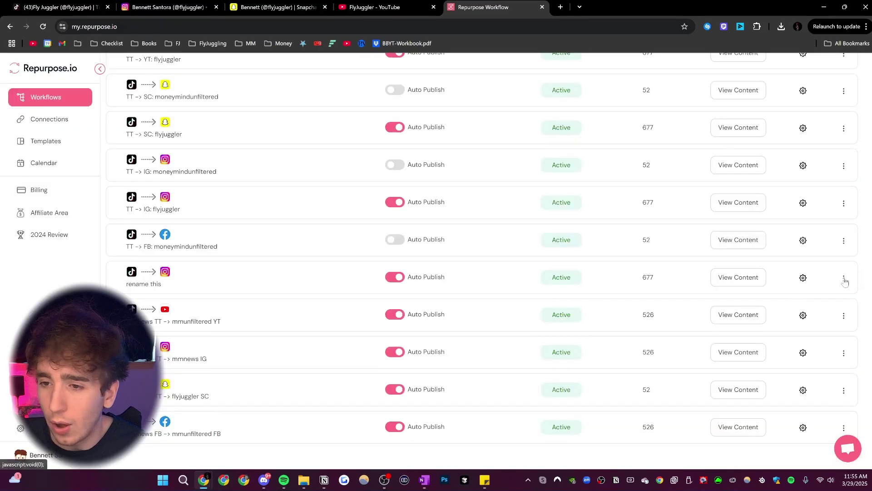
pyautogui.click(843, 278)
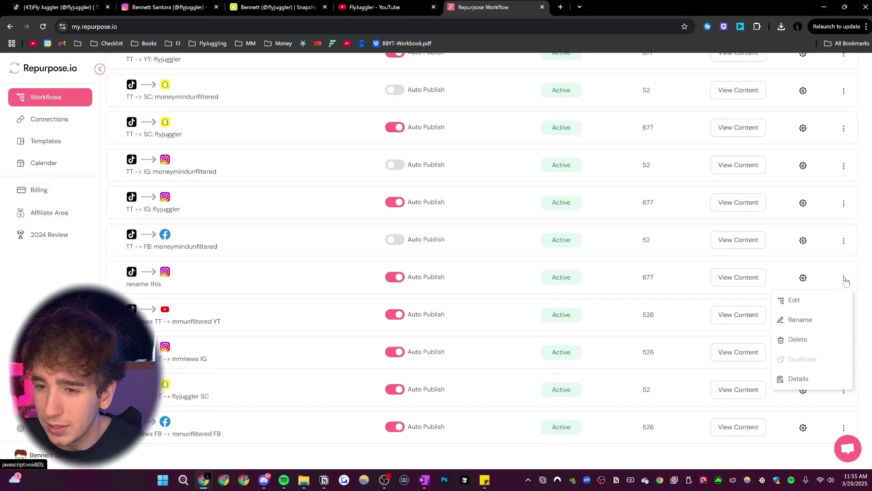
# Delete the 'rename this' workflow and confirm the deletion.
pyautogui.click(820, 340)
pyautogui.click(554, 289)
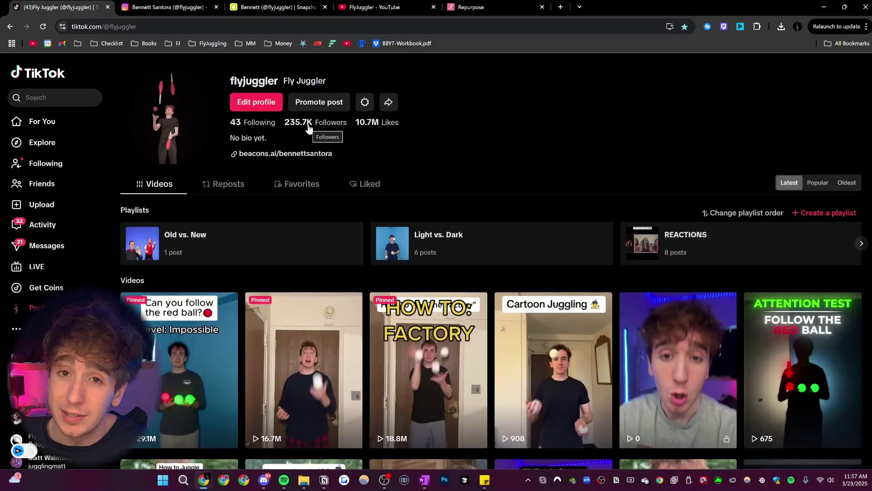
# View the Instagram and Snapchat profiles, then bring up YouTube Studio channel analytics showing 14.1M views.
pyautogui.click(153, 6)
pyautogui.hotkey('ctrl', 'Tab')
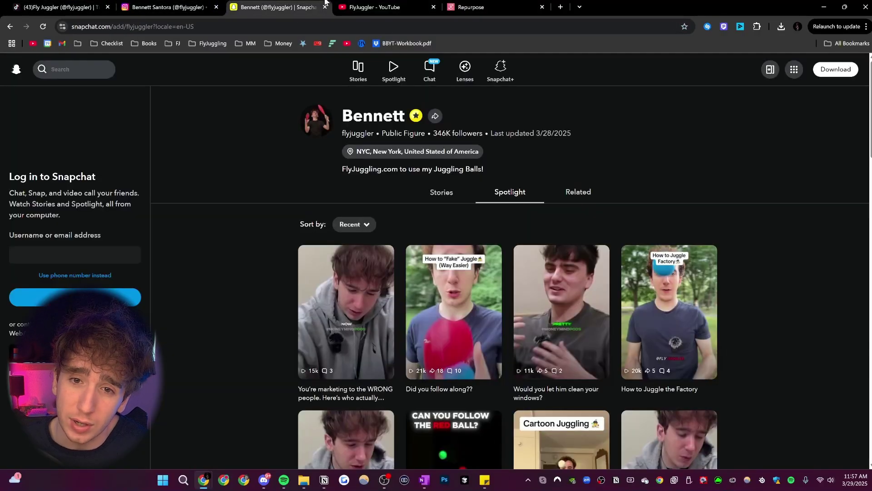
pyautogui.click(393, 4)
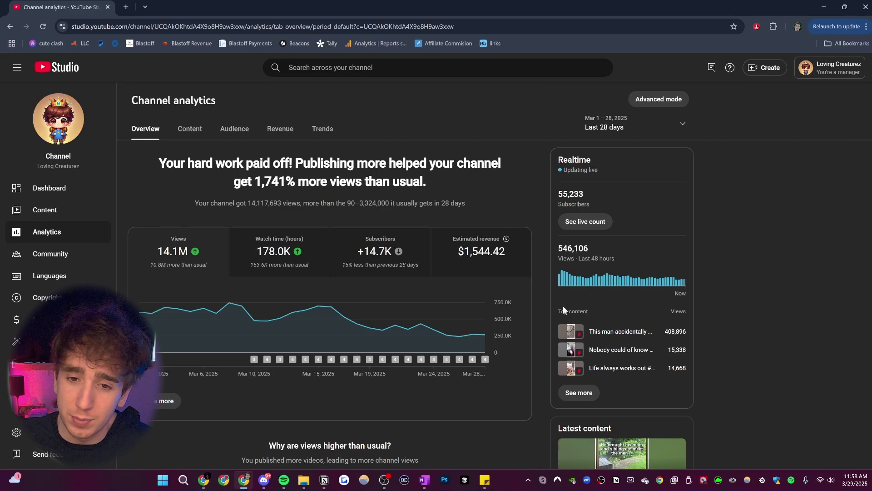
pyautogui.moveTo(356, 323)
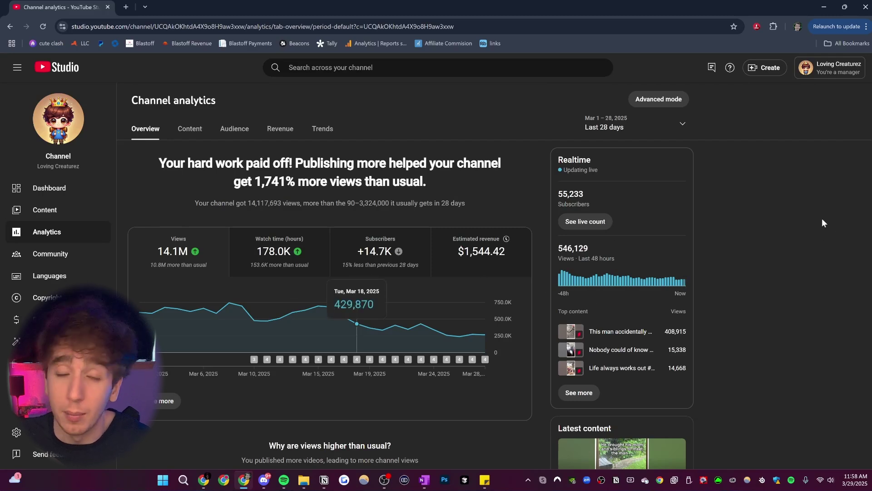